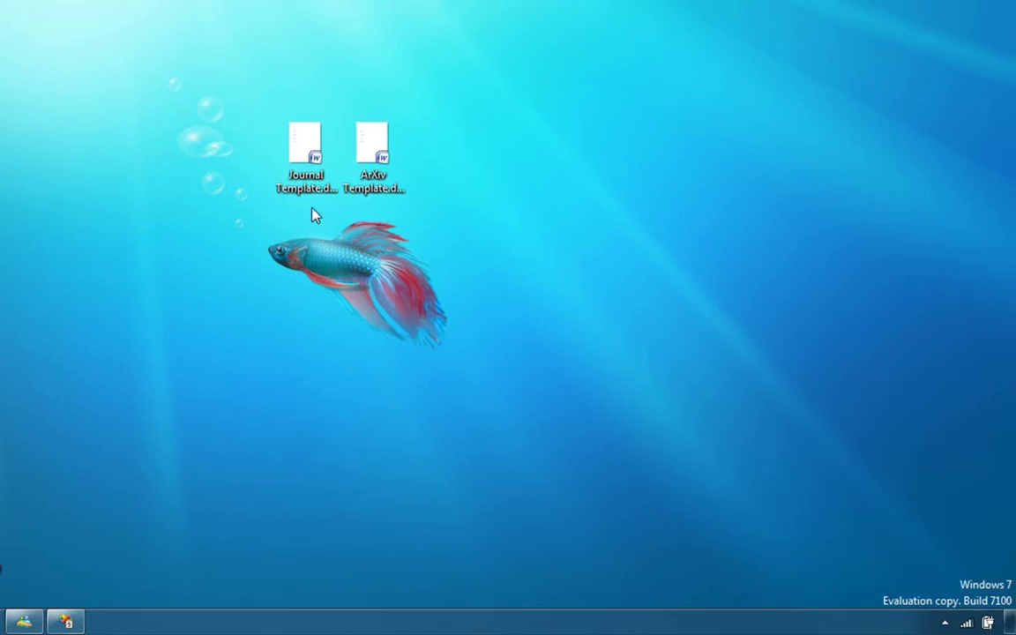
Create a document from the Journal Template on the desktop and enter "This Is the Title" as the article title
left_click(377, 187)
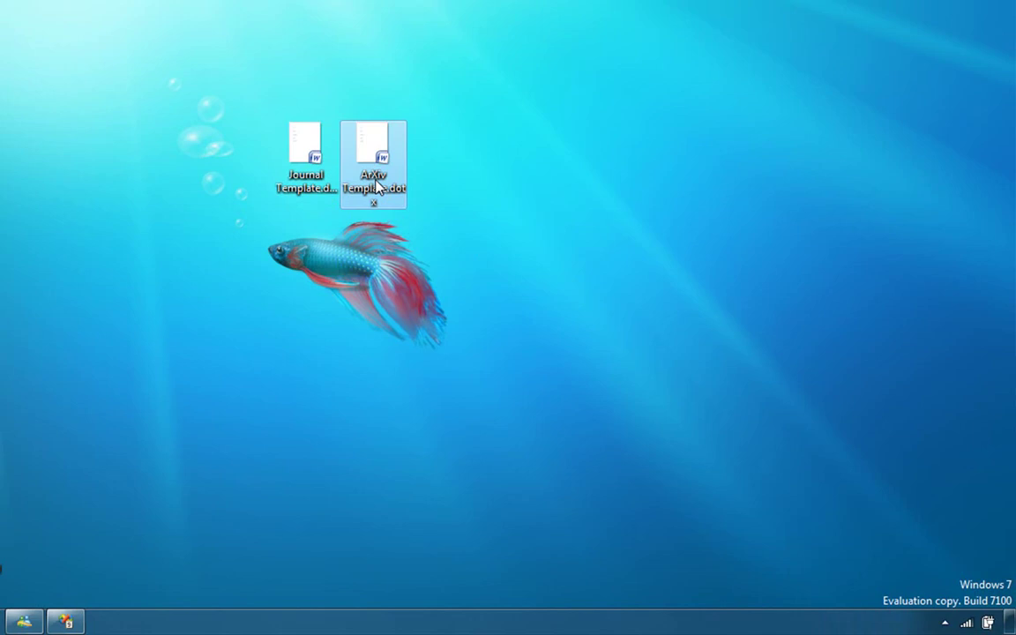
left_click(295, 181)
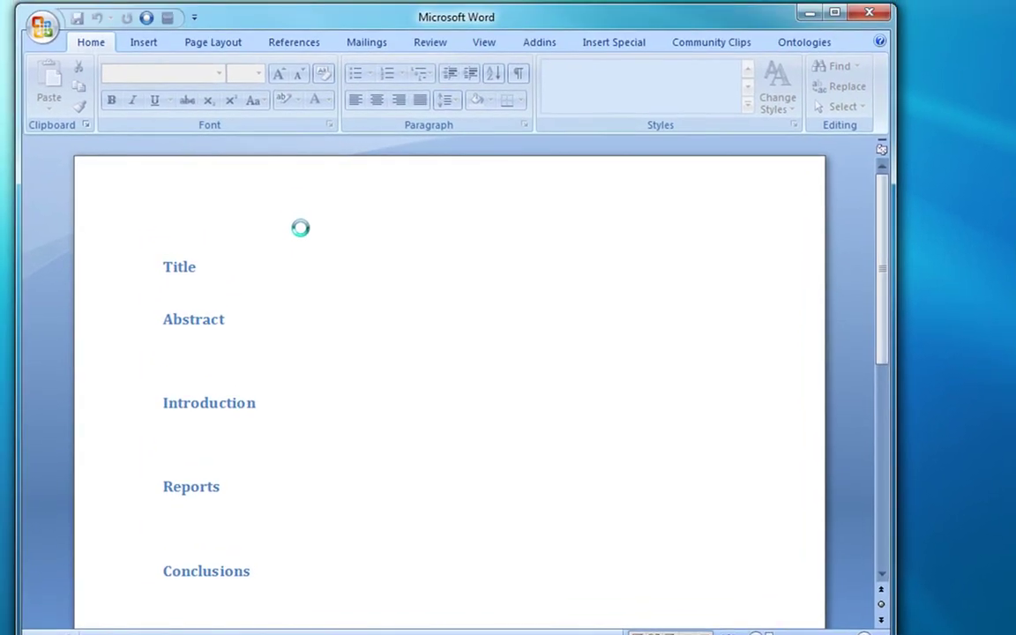
left_click(148, 269)
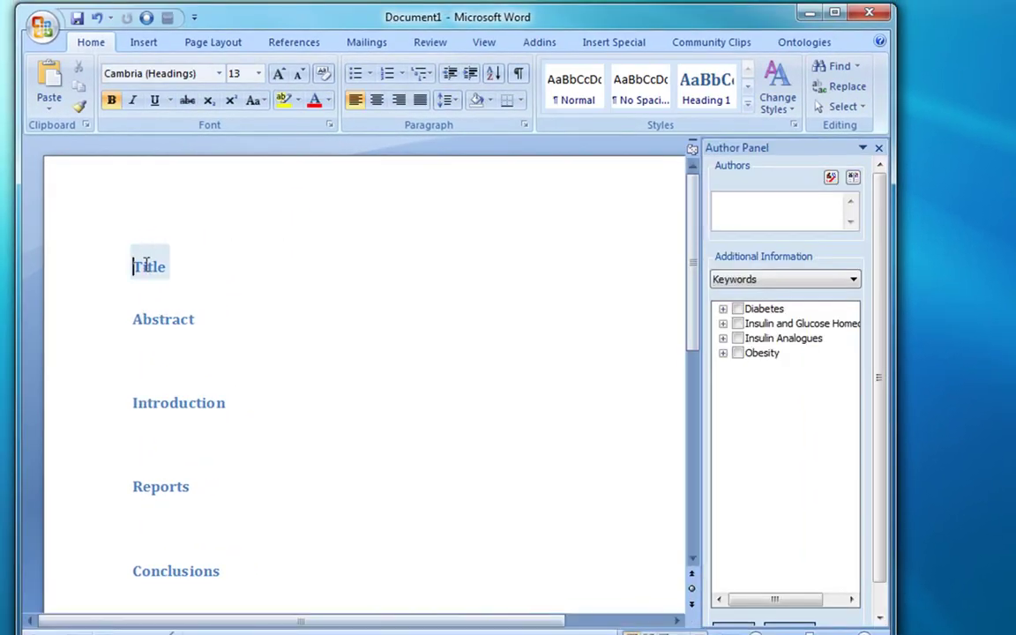
type("This I sht")
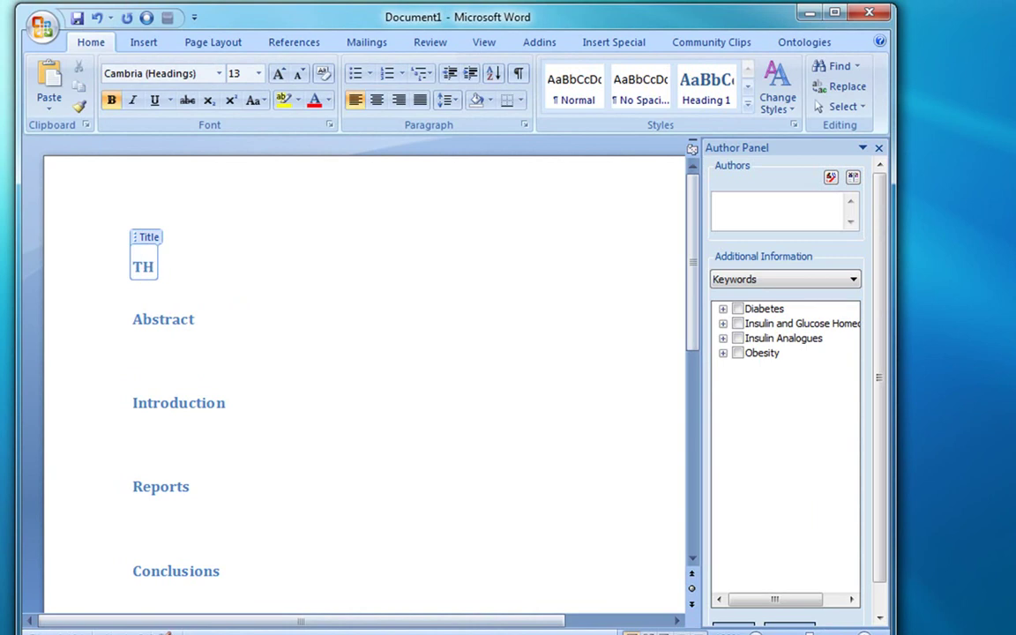
key("BackSpace")
key("BackSpace")
key("BackSpace")
key("BackSpace")
type("s")
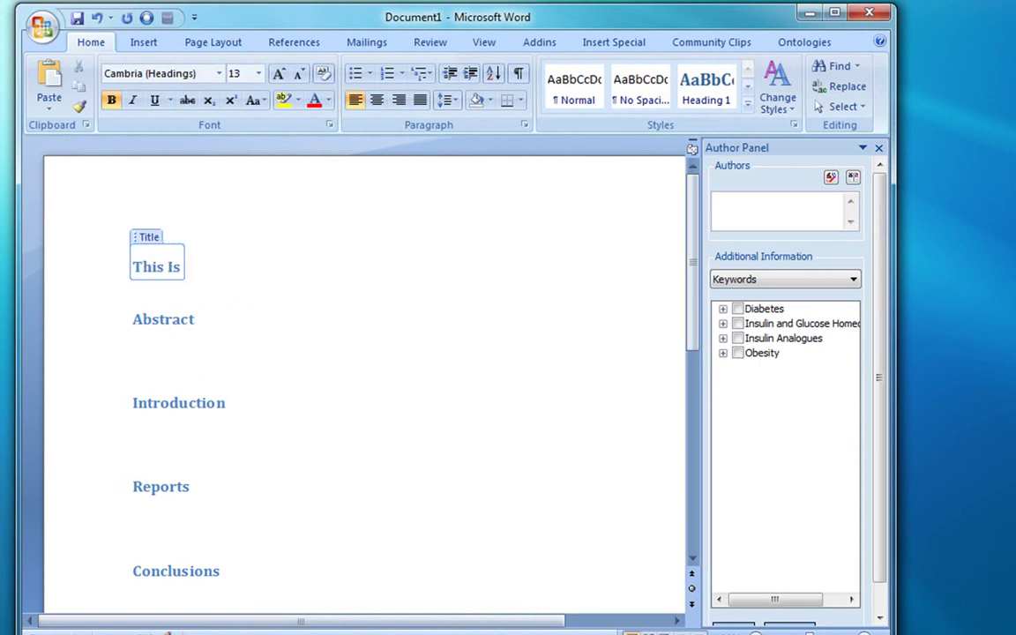
type(" the Title")
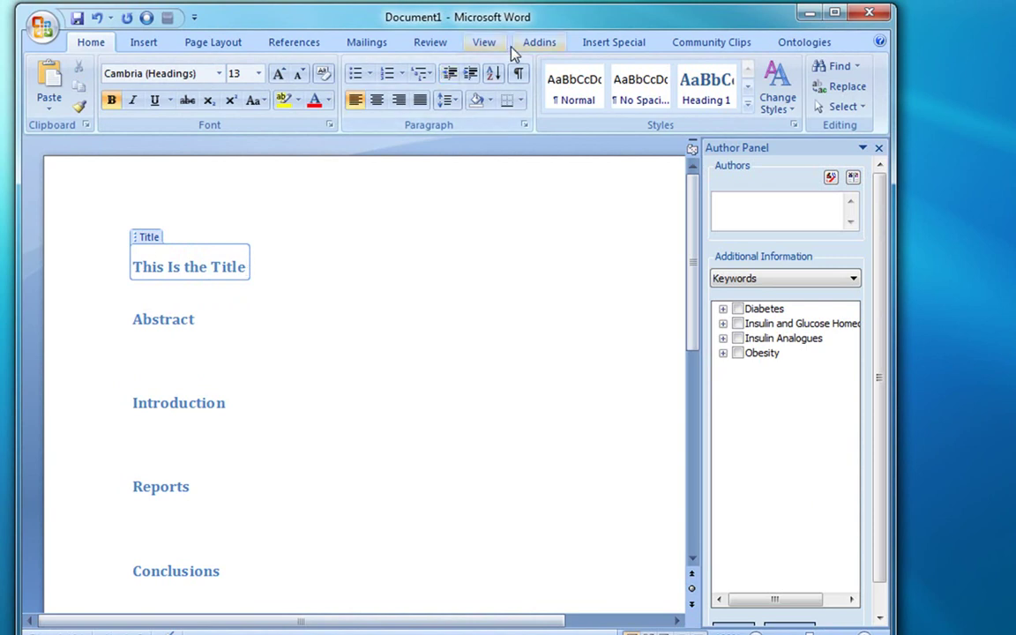
Try to upload the article and check the details of which required data is missing
left_click(541, 44)
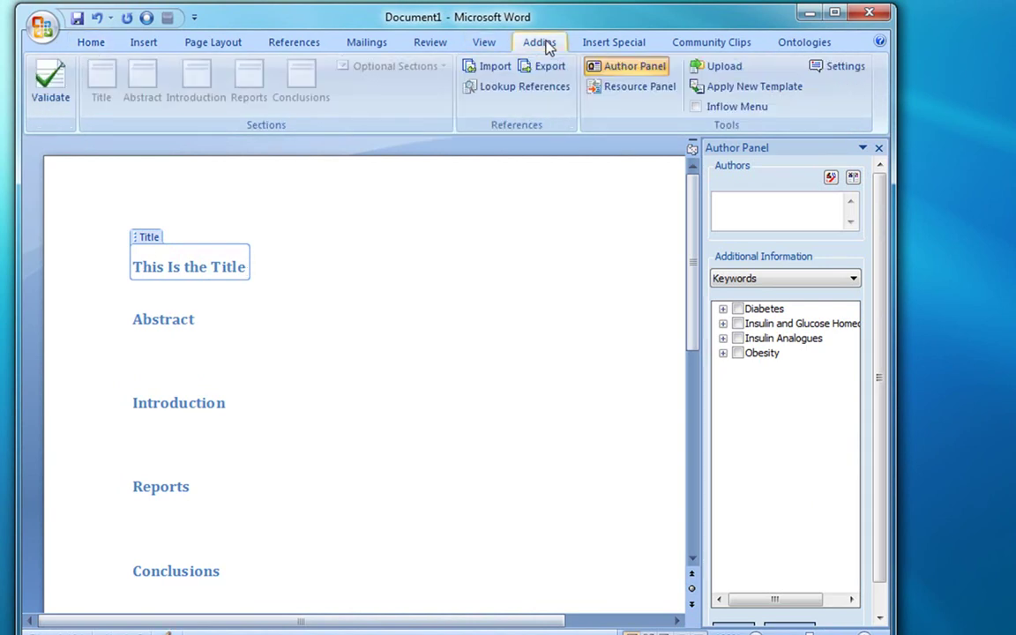
left_click(729, 72)
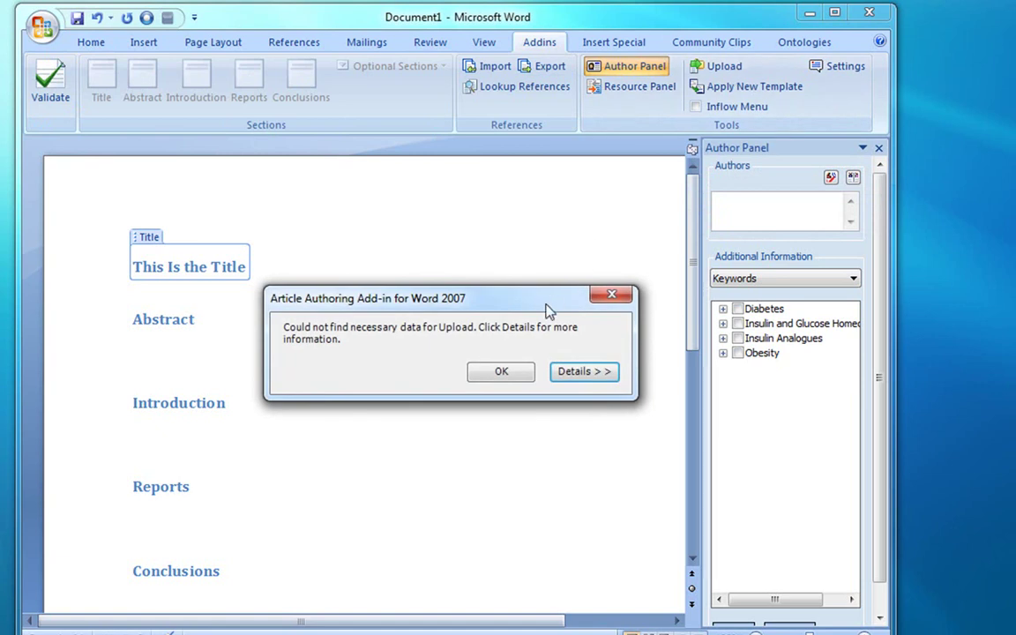
left_click(568, 374)
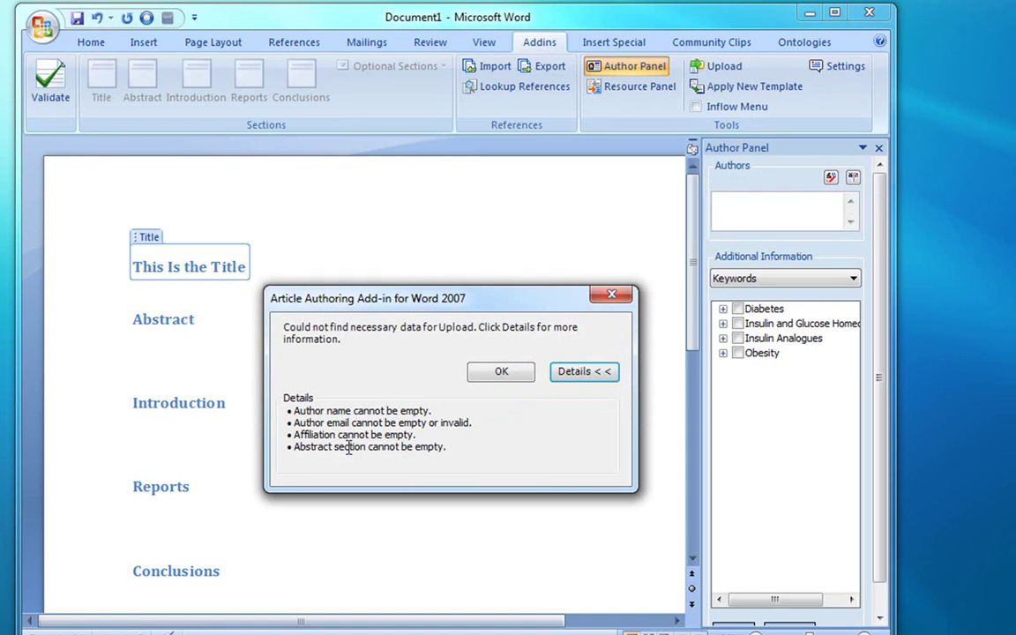
left_click(496, 370)
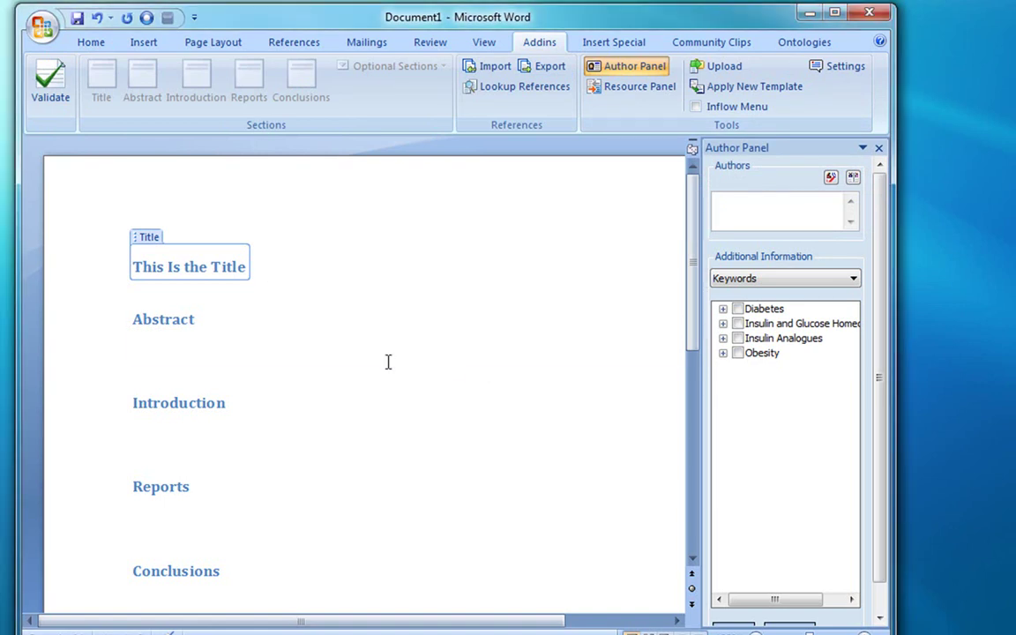
Enter "This is the abstract" as the text of the Abstract section
left_click(373, 350)
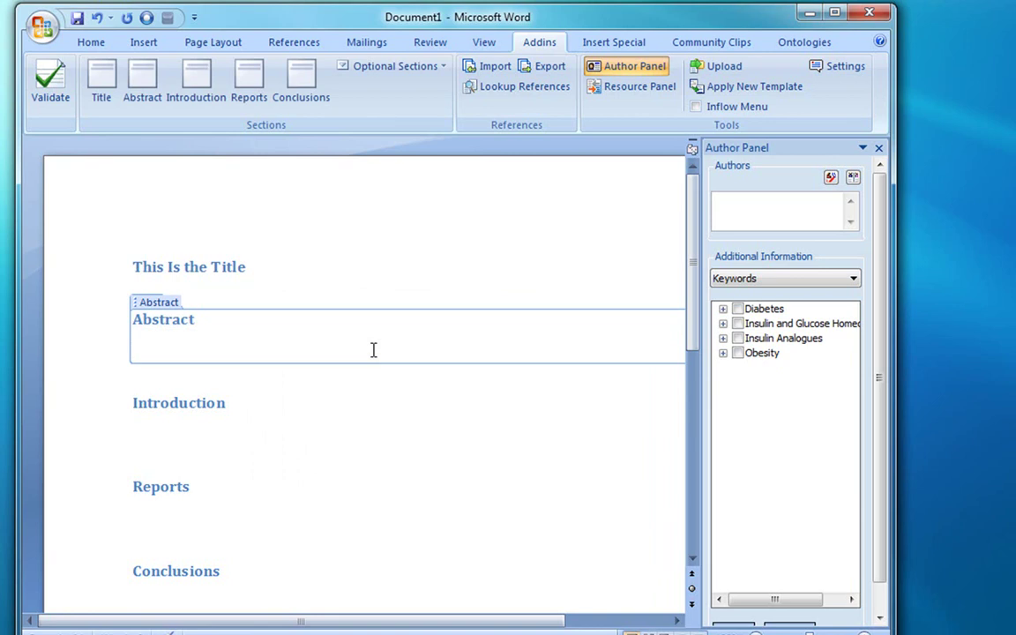
type("This is the abstr")
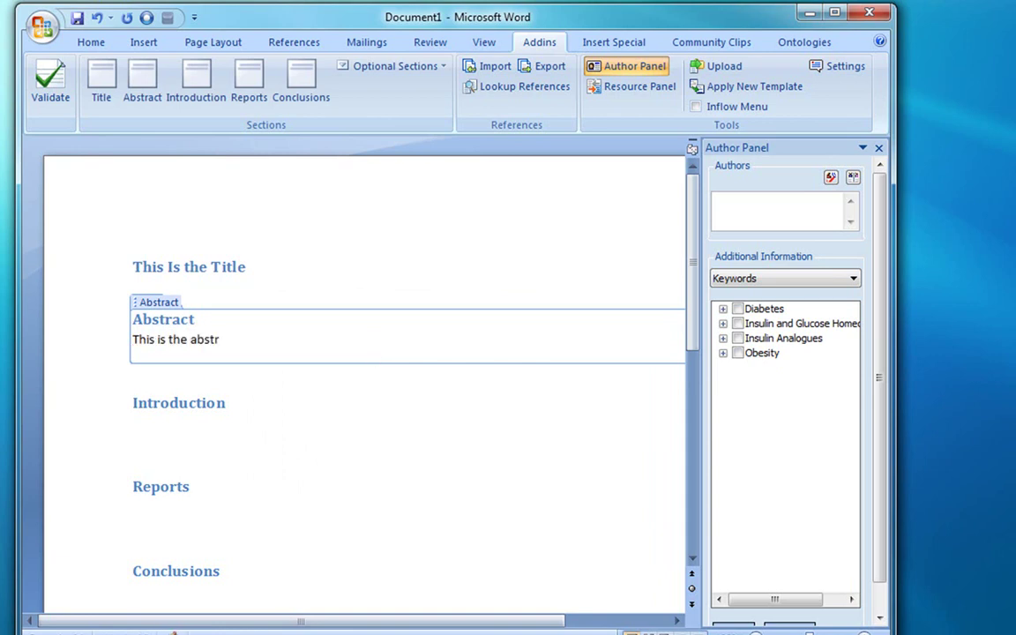
type("act")
Enter the author's name in the Author Panel and choose the first matching contact as the article's author
left_click(741, 220)
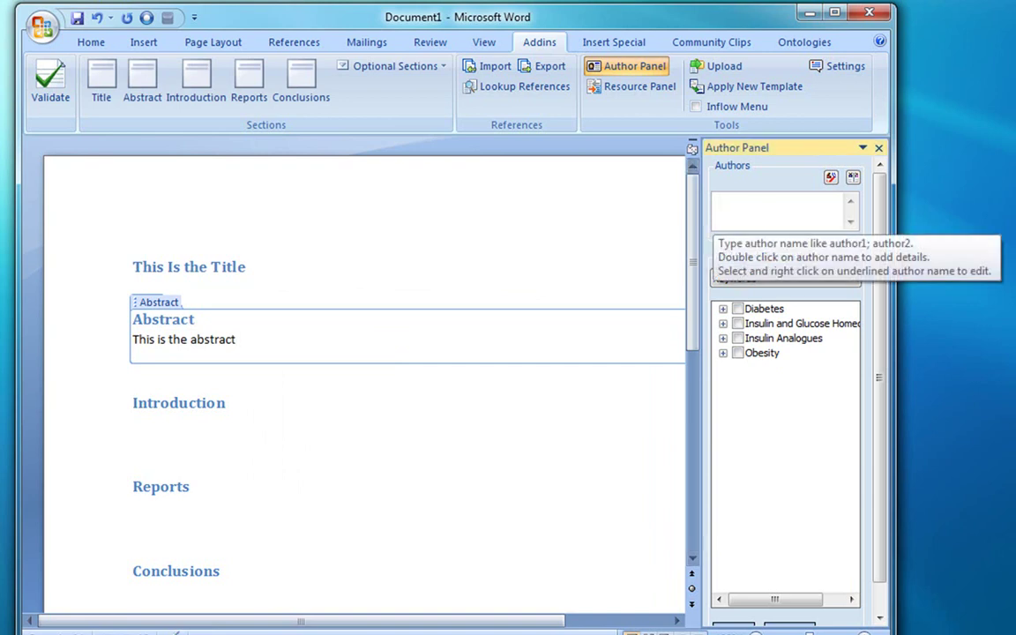
type("pablo fernicola")
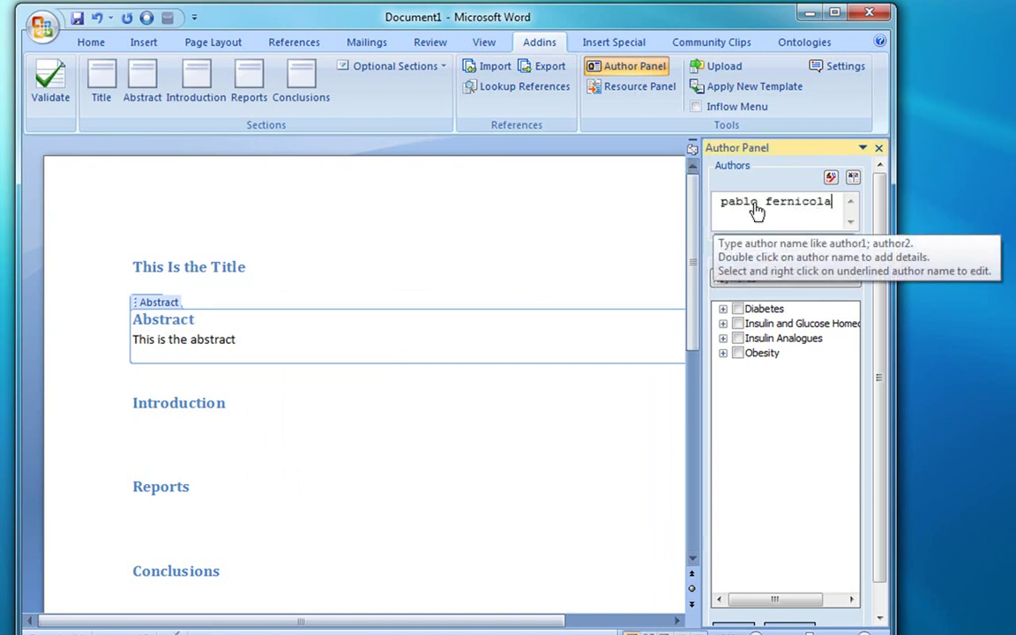
key("Return")
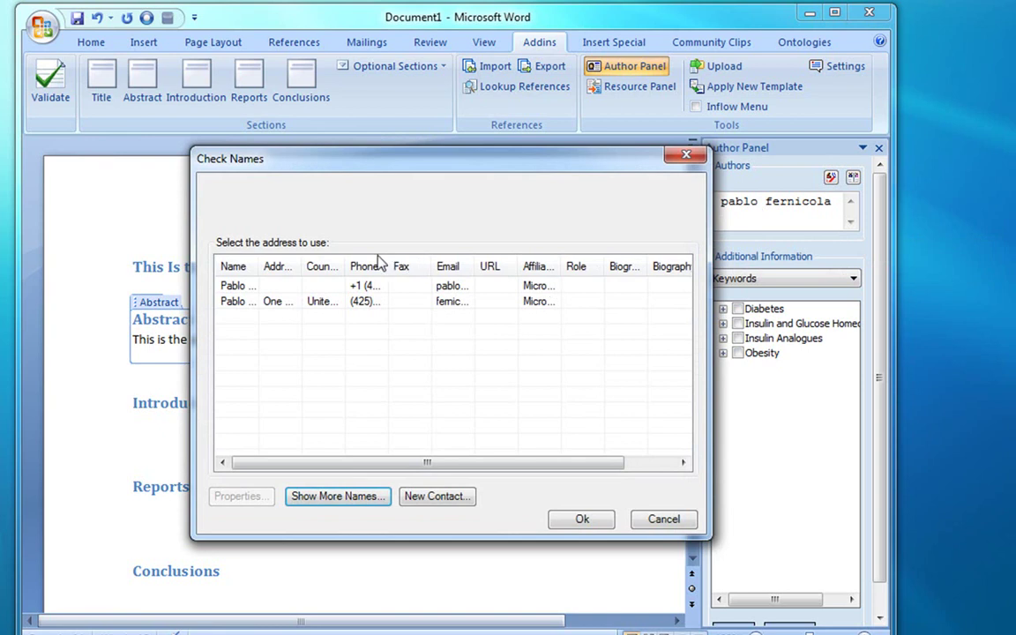
double_click(226, 285)
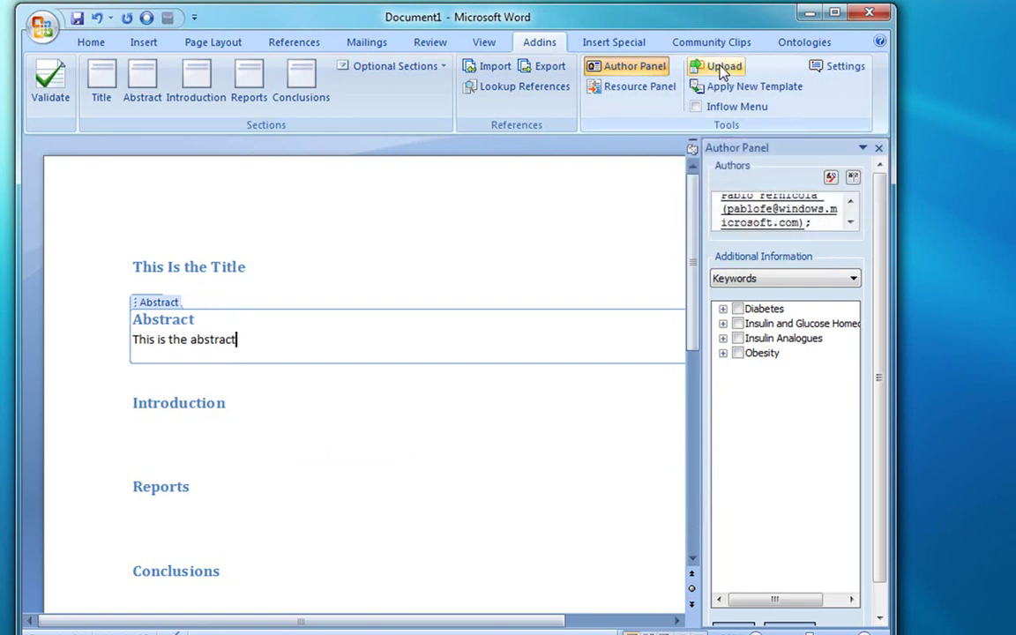
Upload the article, saving it as "This Is the Title.docx" and accepting the verification information, and show the upload response details
left_click(721, 68)
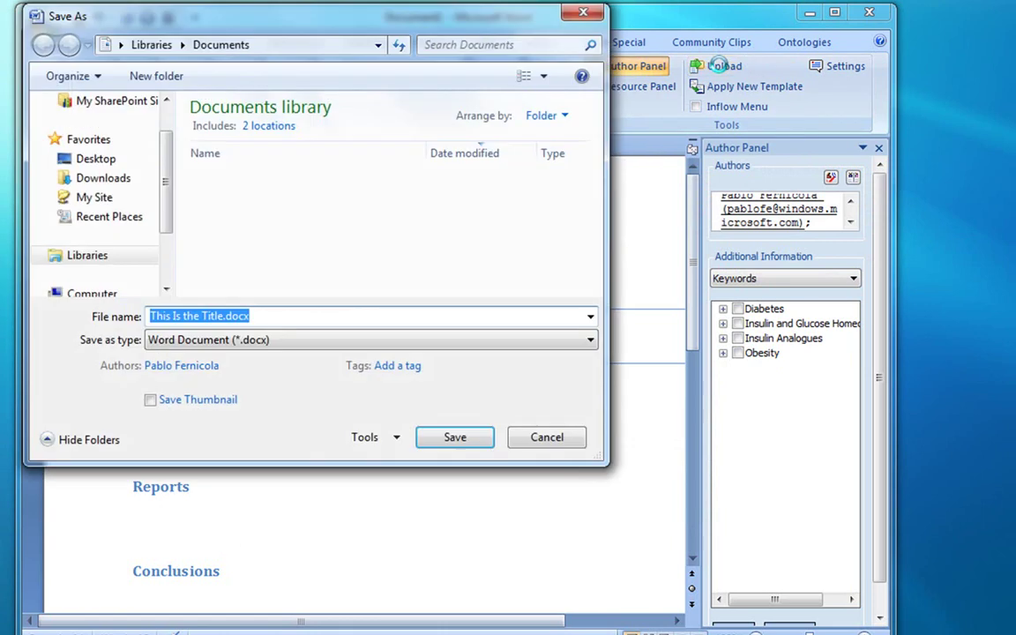
left_click(432, 441)
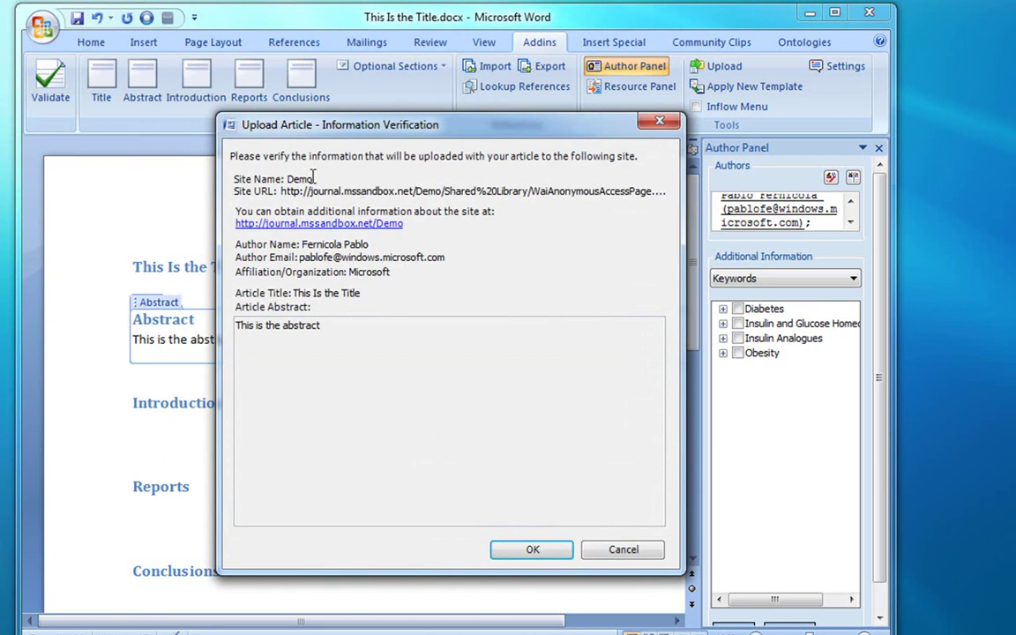
double_click(308, 179)
left_click(509, 554)
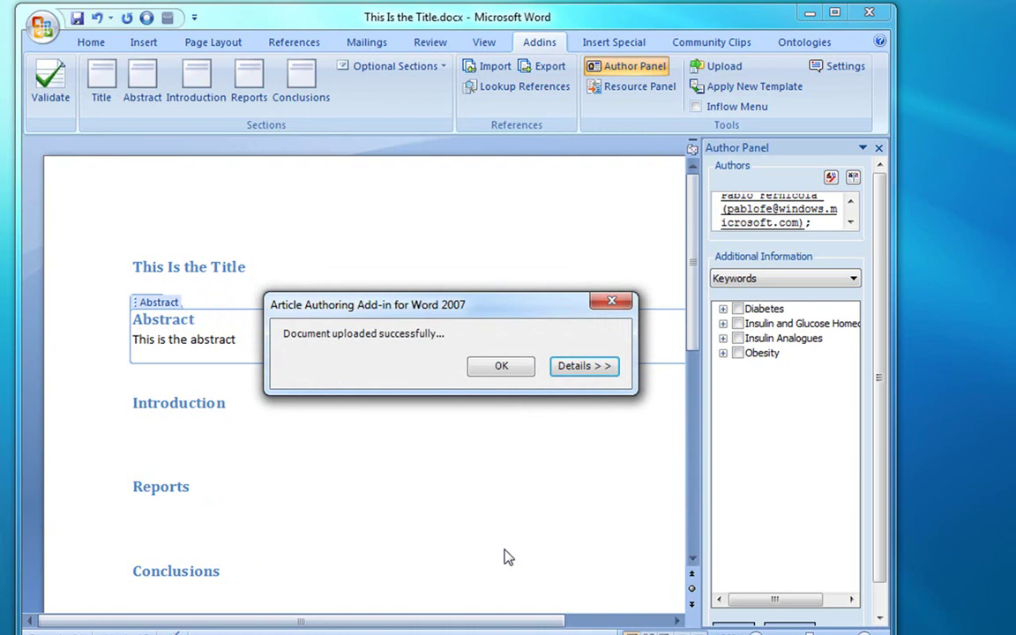
left_click(571, 374)
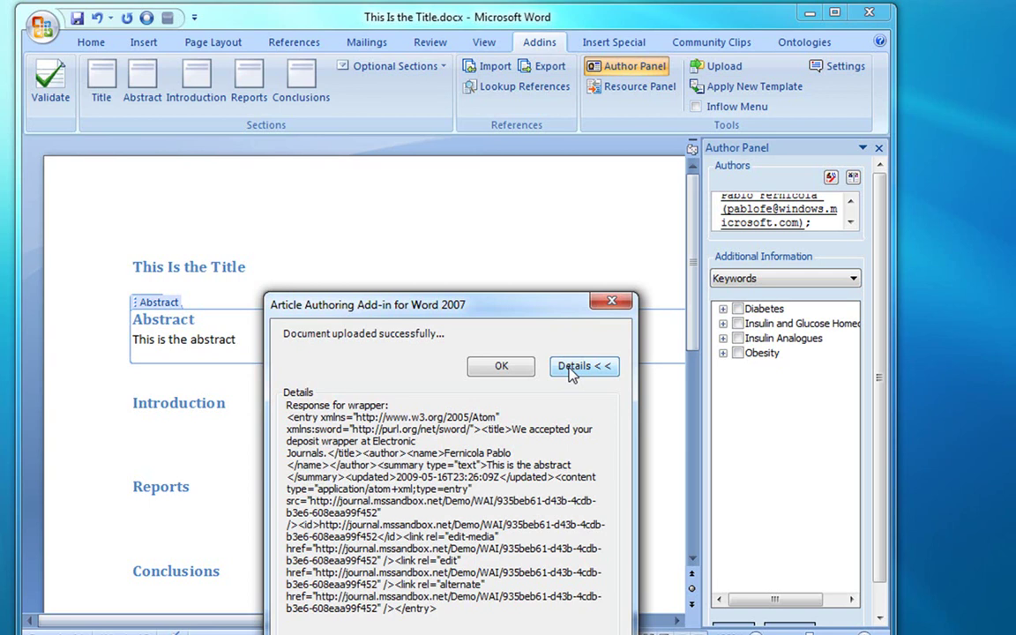